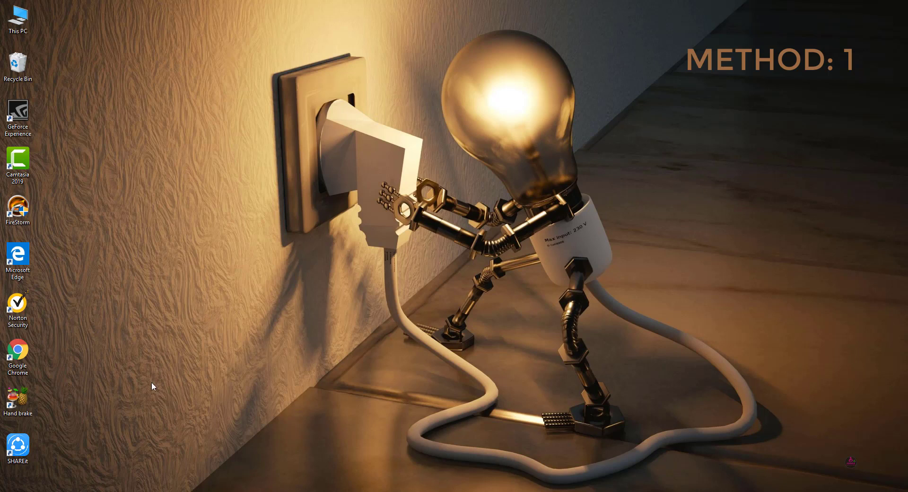
# Launch HandBrake and batch-scan 'New folder' on Local Disk (E:) as the source
pyautogui.doubleClick(22, 400)
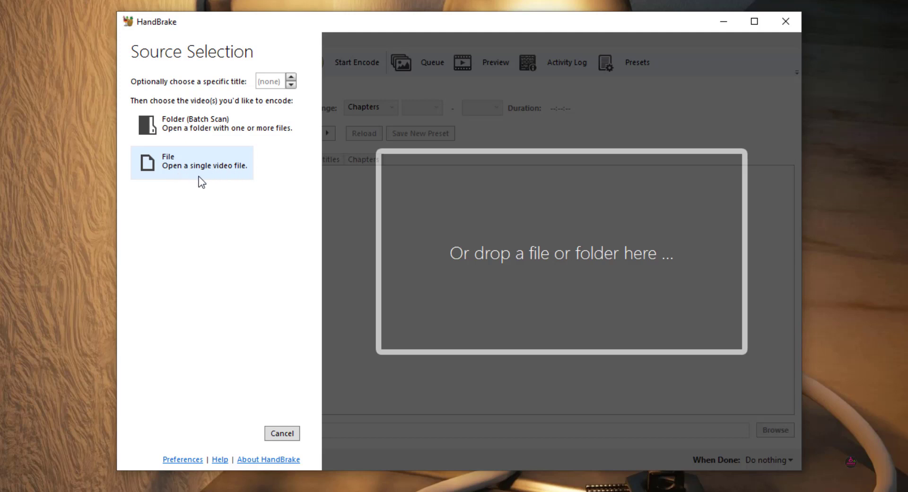
pyautogui.click(198, 128)
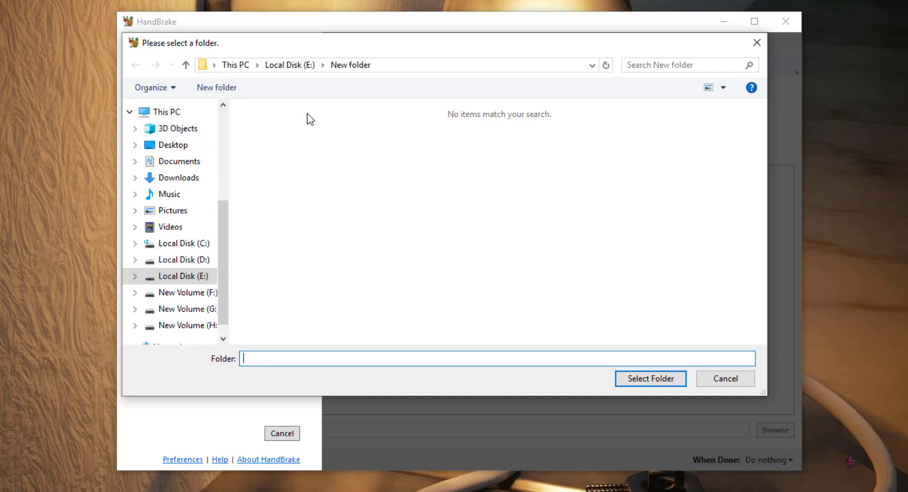
pyautogui.click(203, 276)
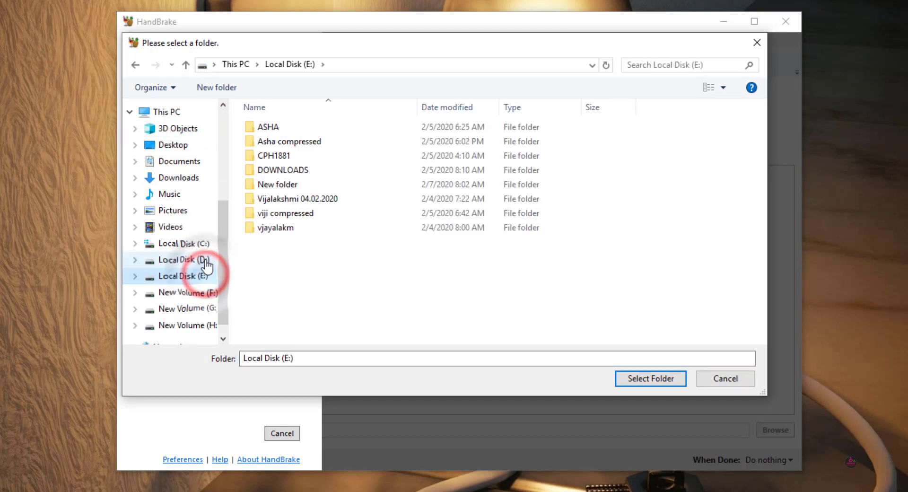
pyautogui.click(316, 187)
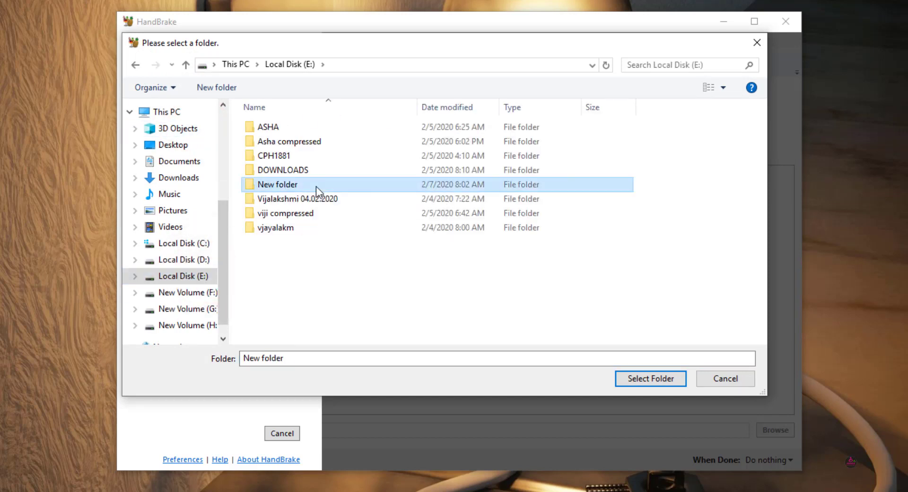
pyautogui.click(638, 380)
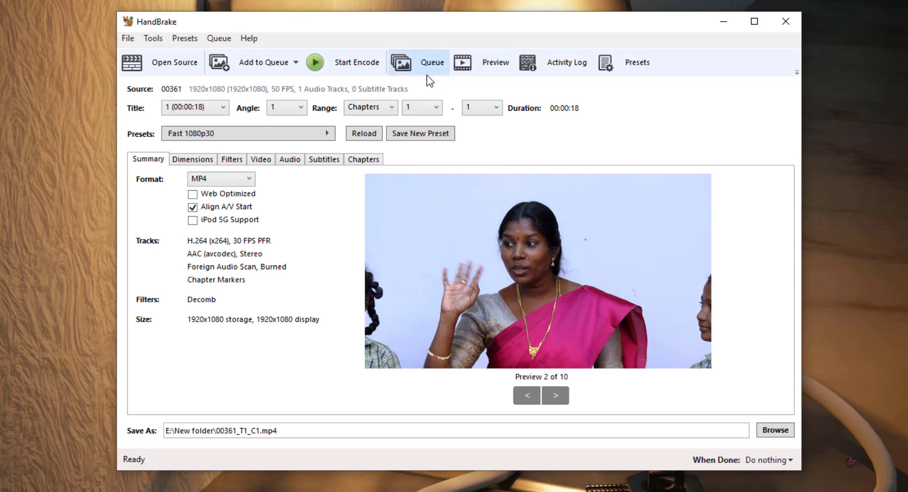
# Open the Add to Queue dropdown once the folder scan has finished
pyautogui.click(296, 64)
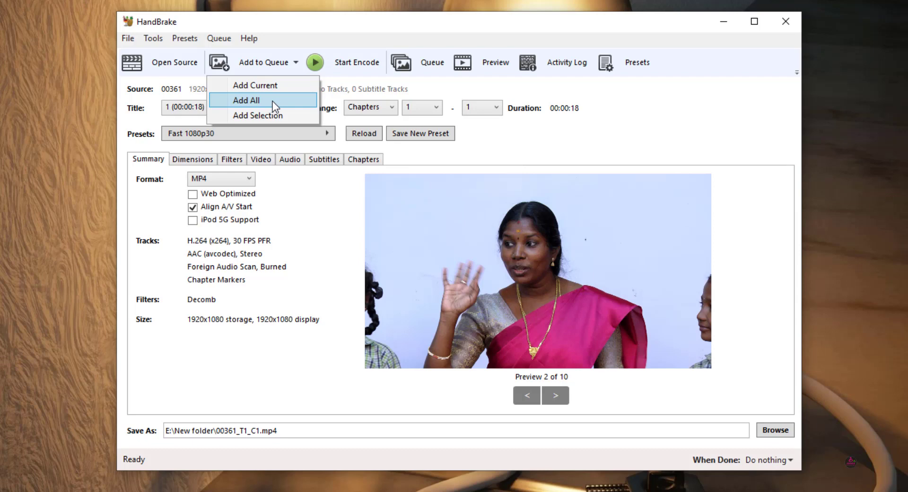
pyautogui.click(154, 39)
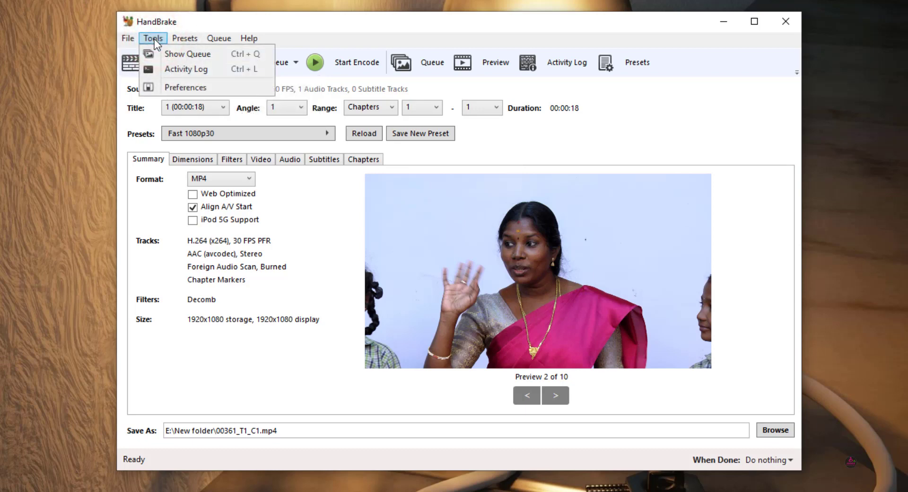
pyautogui.click(183, 89)
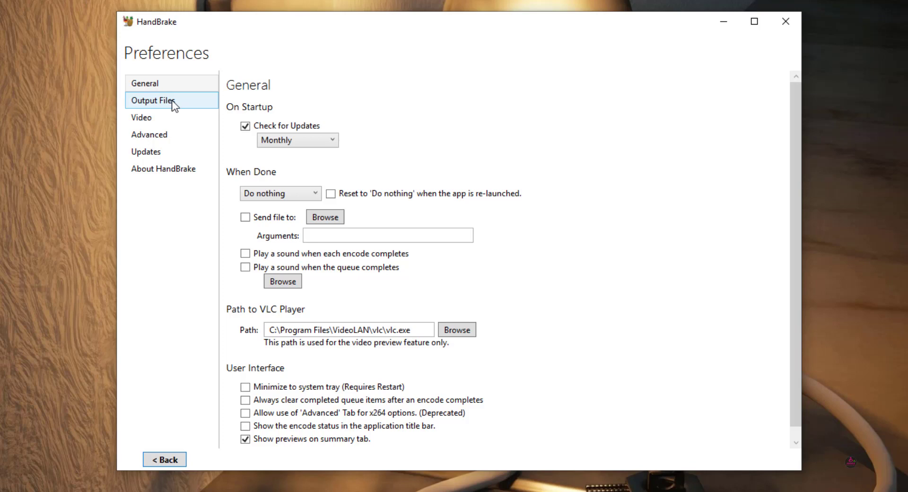
pyautogui.click(172, 101)
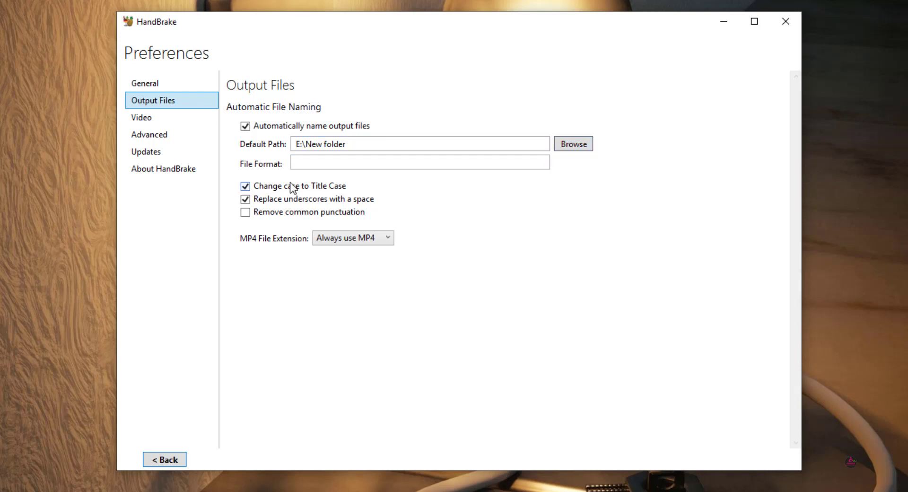
pyautogui.moveTo(343, 162)
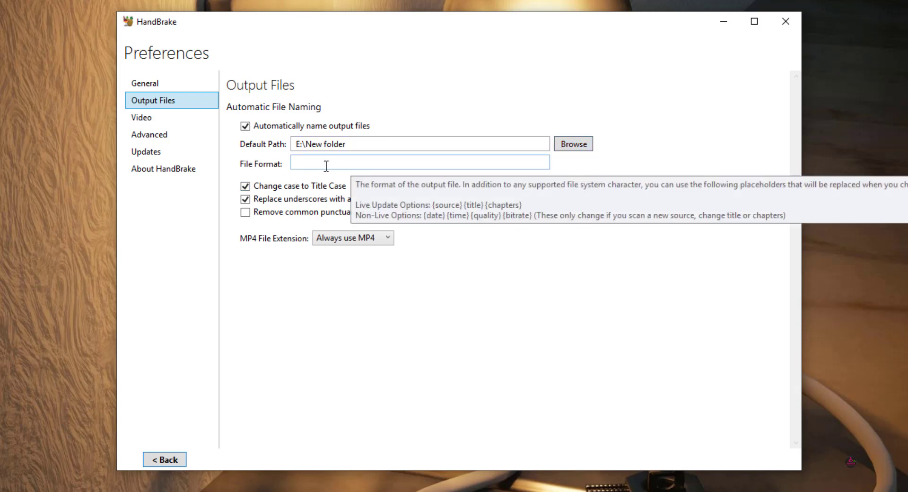
pyautogui.click(353, 163)
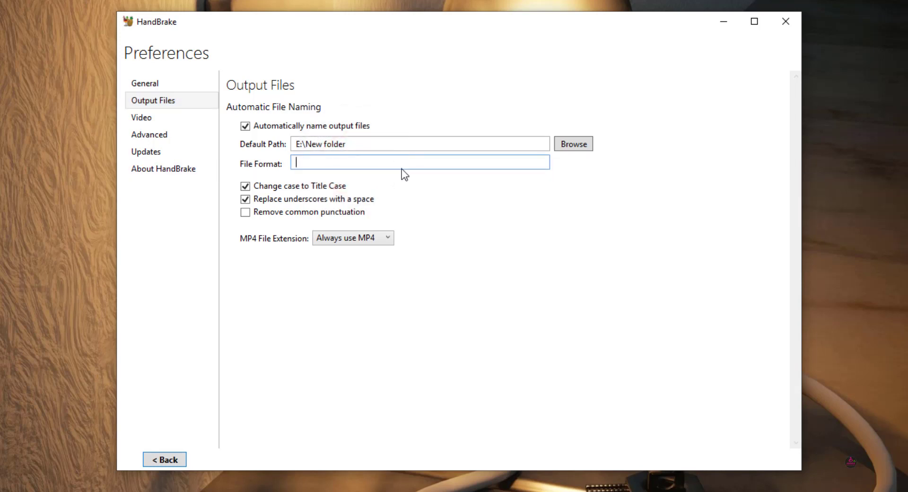
pyautogui.click(455, 218)
pyautogui.click(166, 459)
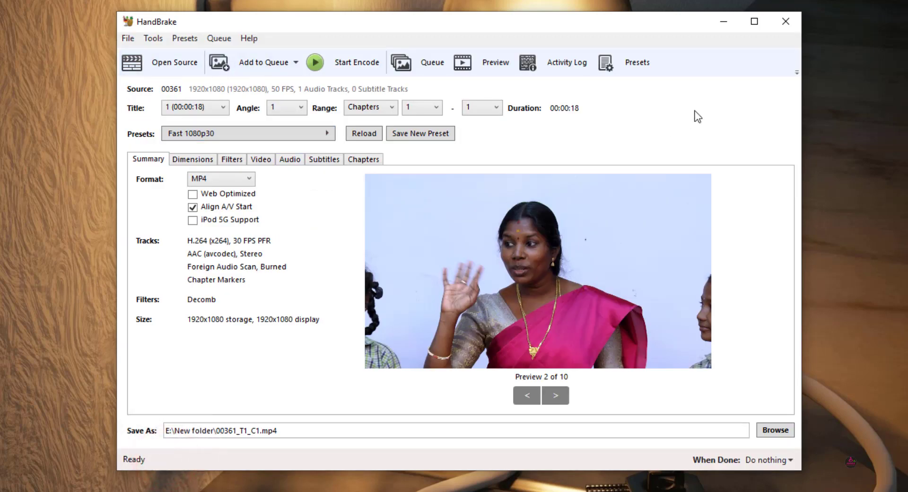
# Add all scanned titles to the queue, accepting the subtitle warning
pyautogui.click(296, 64)
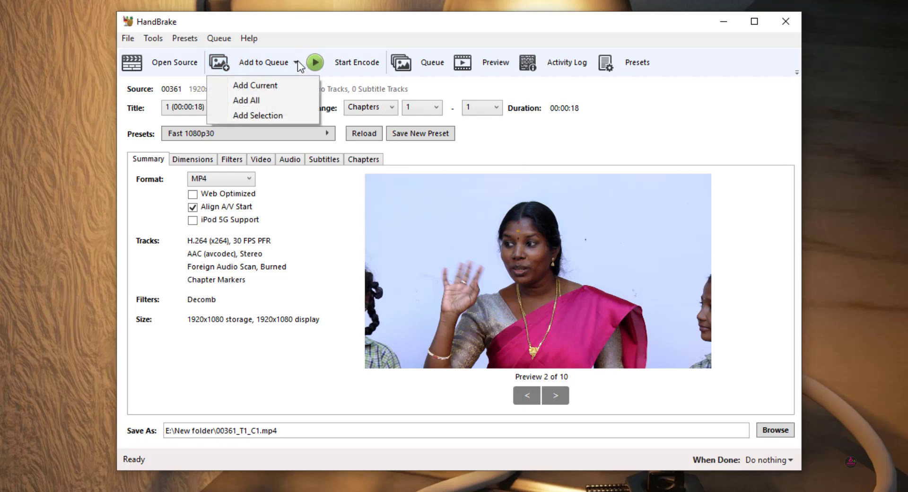
pyautogui.click(253, 101)
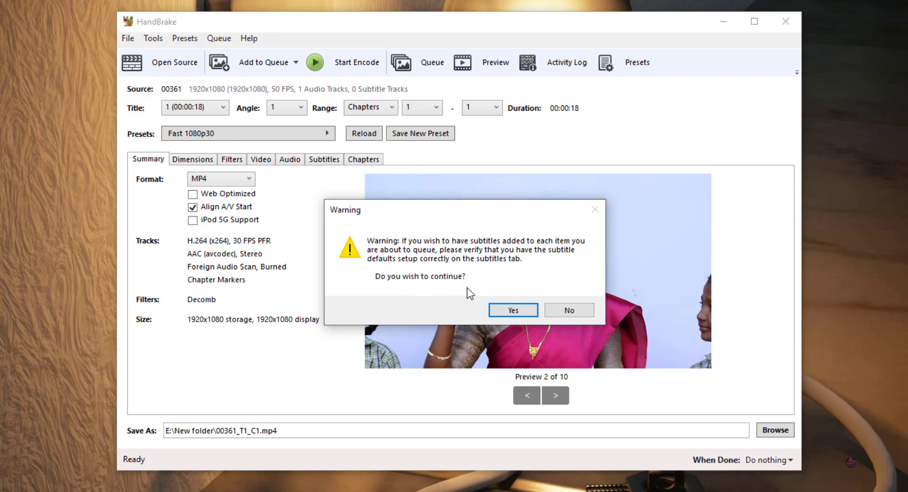
pyautogui.click(505, 310)
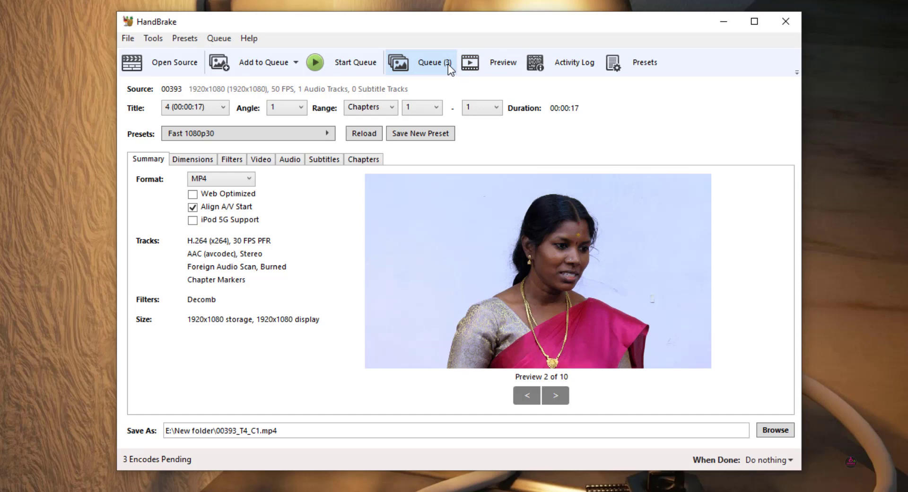
# Show the queue from Tools > Show Queue and start encoding the three queued jobs
pyautogui.click(157, 37)
pyautogui.moveTo(174, 40)
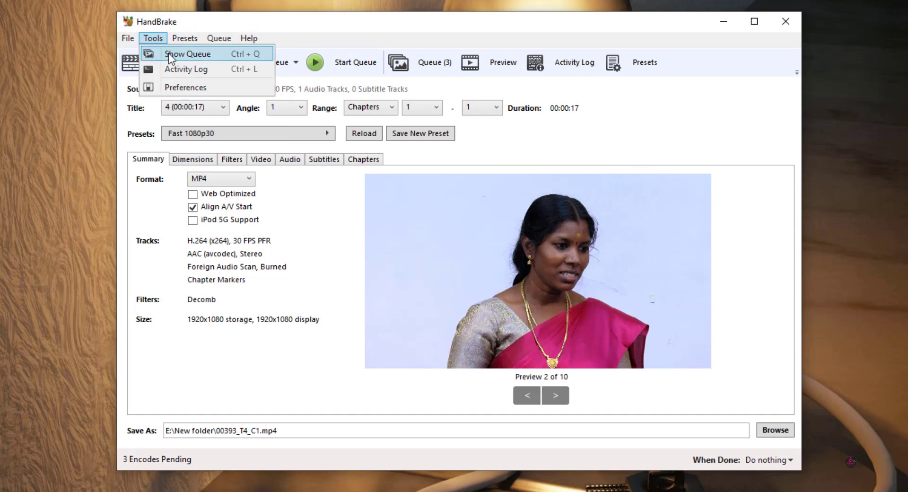
pyautogui.click(168, 53)
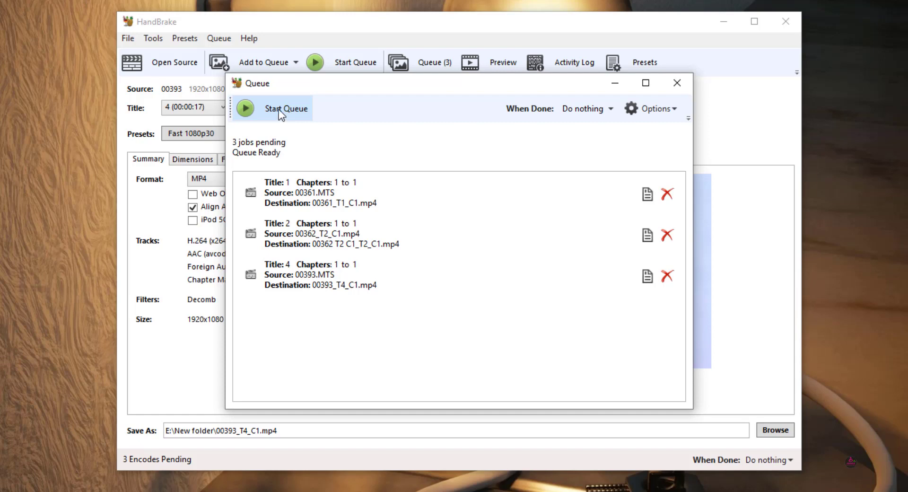
pyautogui.click(279, 109)
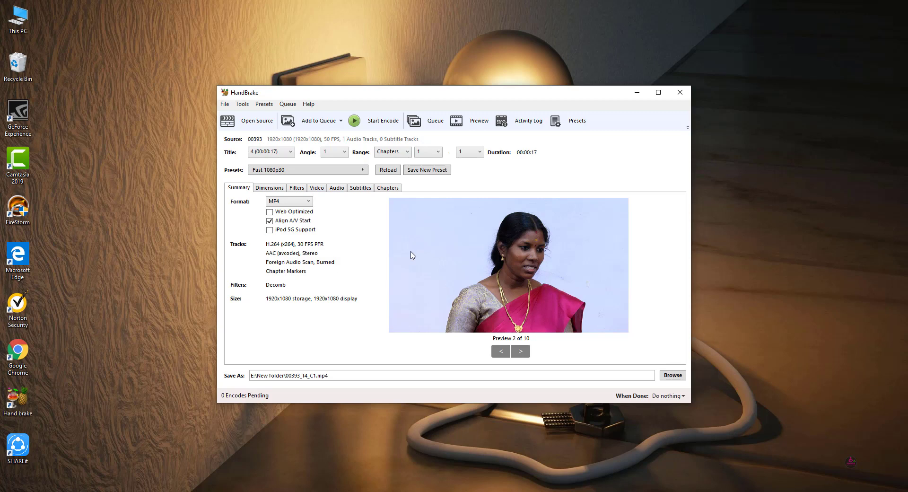
pyautogui.click(680, 92)
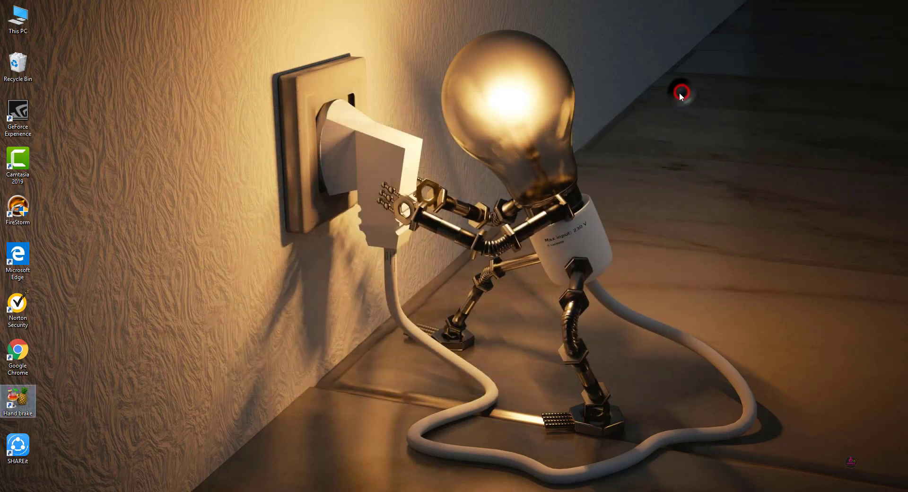
pyautogui.rightClick(150, 264)
pyautogui.click(170, 289)
pyautogui.rightClick(152, 252)
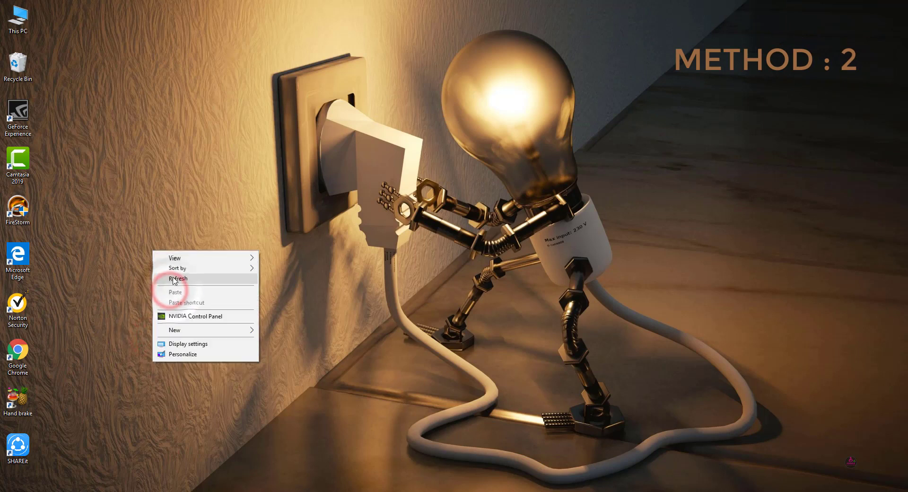
pyautogui.click(173, 278)
pyautogui.rightClick(161, 247)
pyautogui.click(177, 274)
pyautogui.rightClick(160, 246)
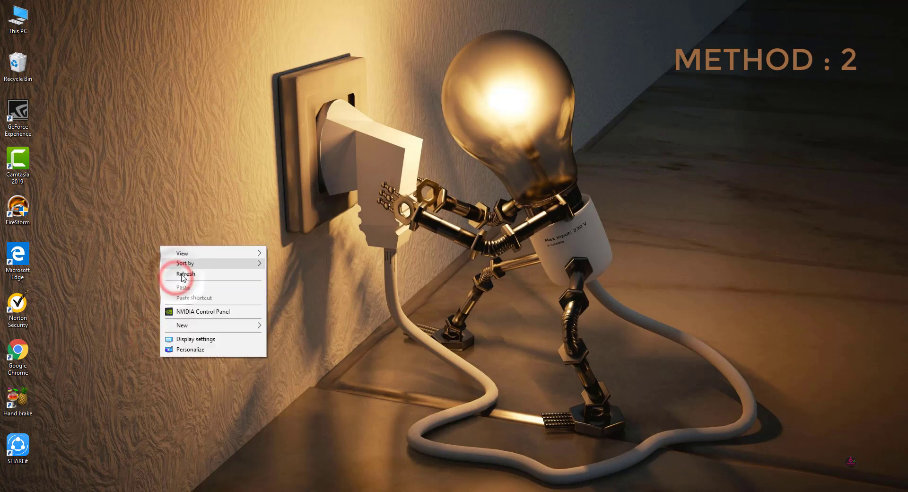
pyautogui.click(181, 278)
pyautogui.rightClick(176, 263)
pyautogui.click(192, 290)
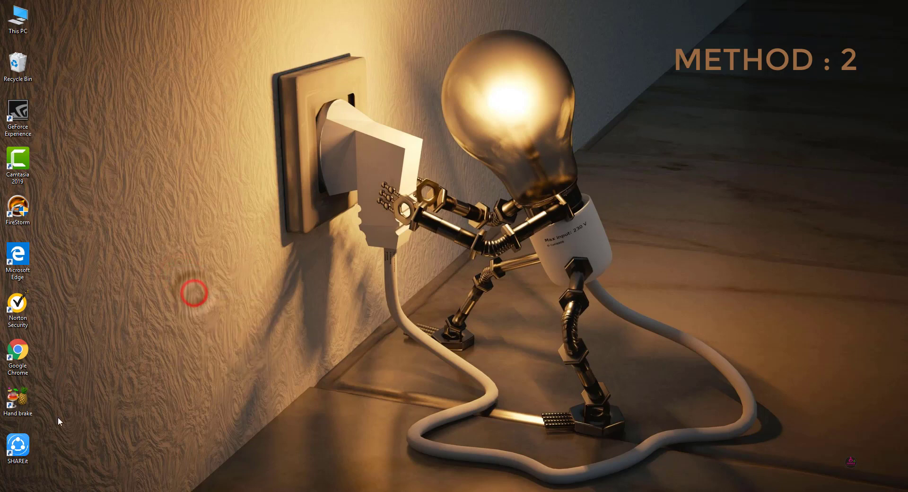
# Relaunch HandBrake and batch-scan 'New folder' on Local Disk (E:) again
pyautogui.click(21, 402)
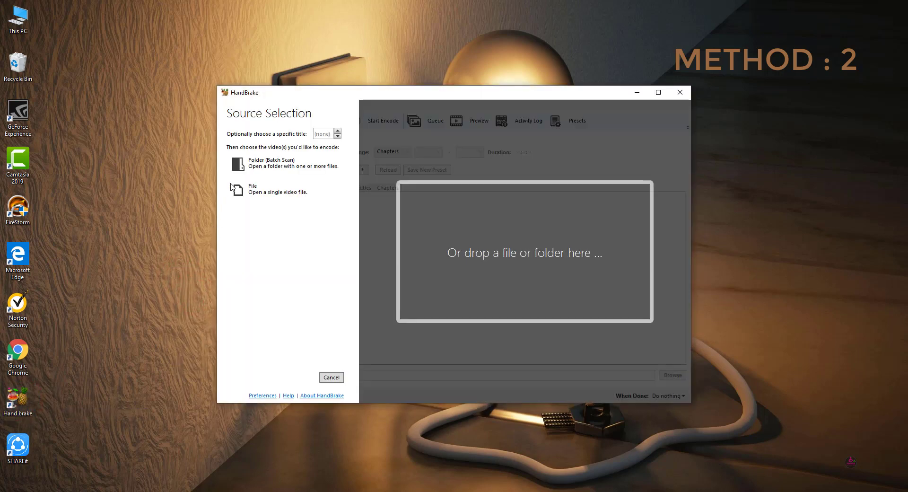
pyautogui.click(257, 164)
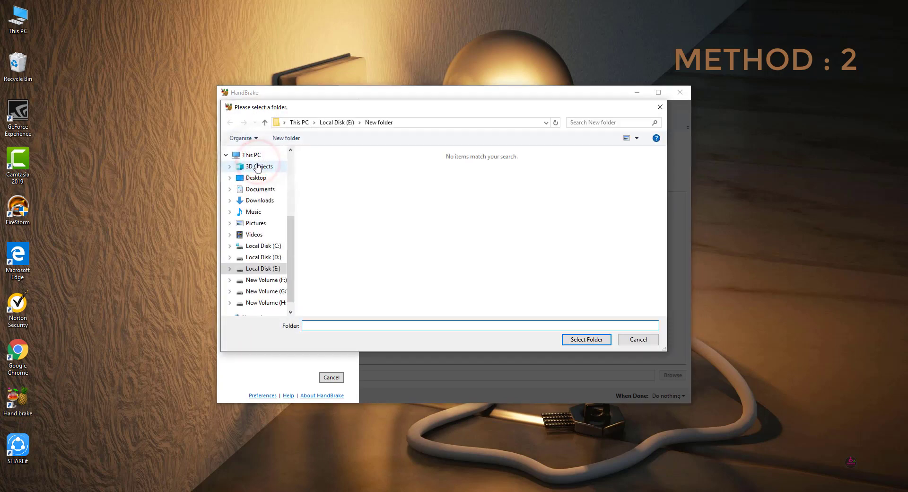
pyautogui.click(263, 268)
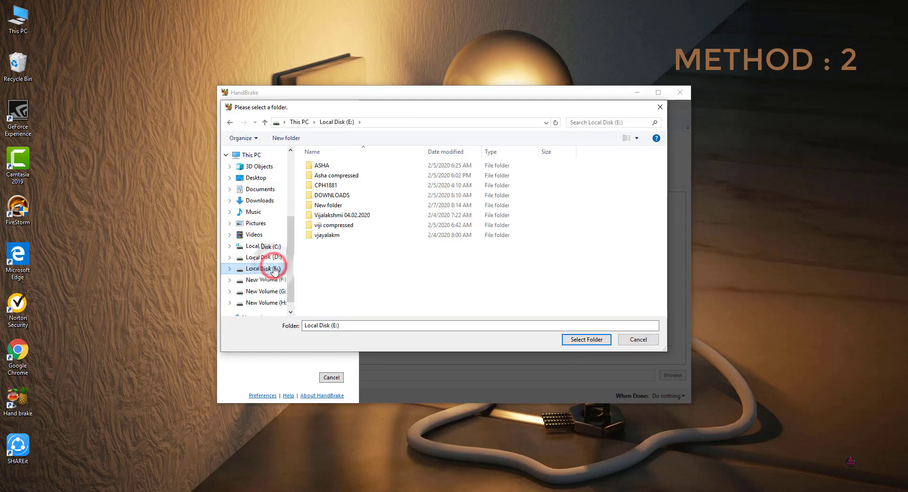
pyautogui.click(321, 204)
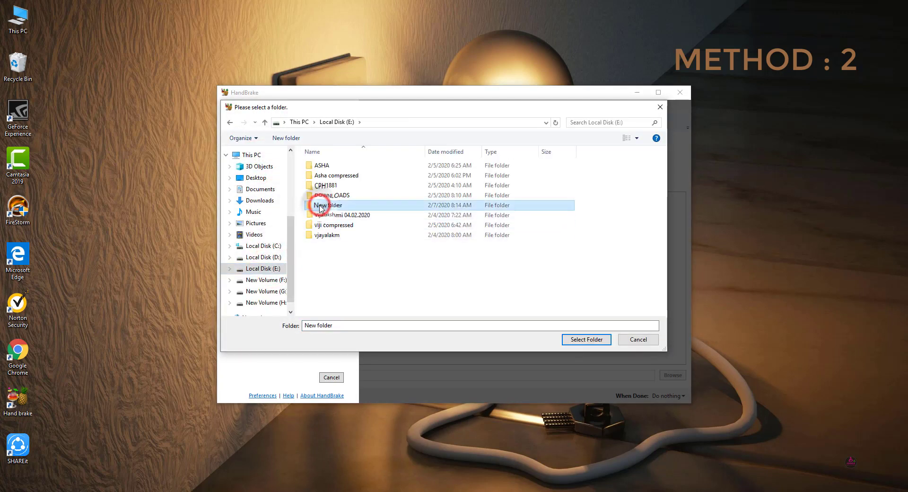
pyautogui.click(594, 341)
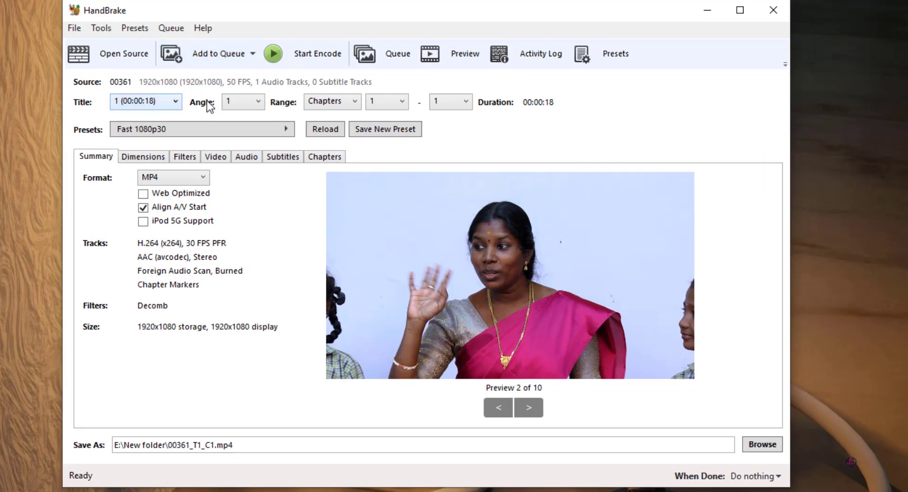
# Keep title 1 (00361) selected and add it to the encode queue
pyautogui.click(175, 101)
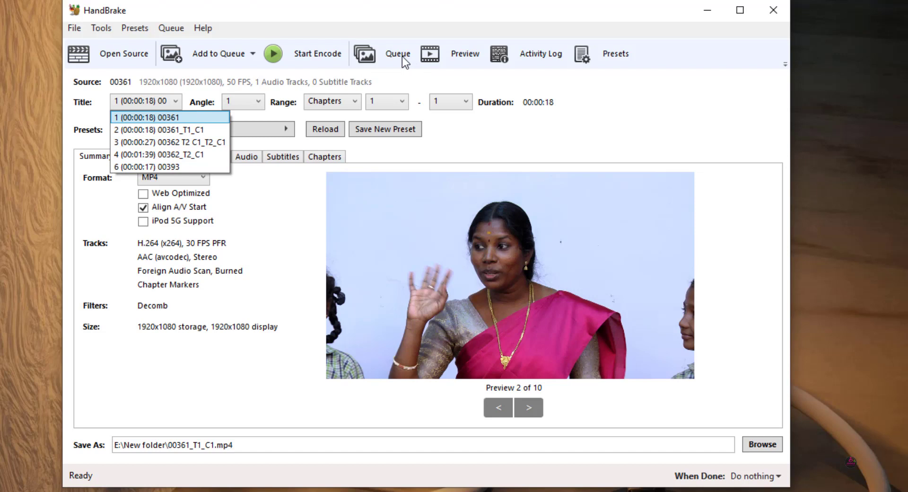
pyautogui.click(242, 57)
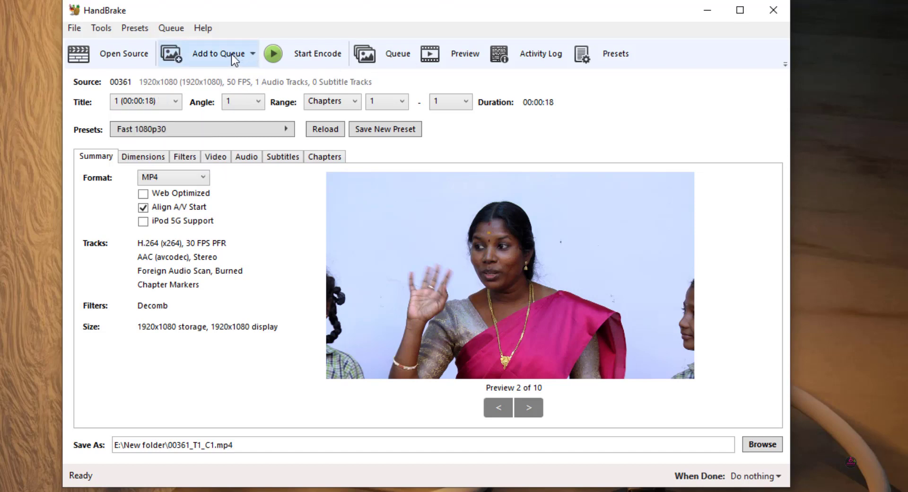
pyautogui.click(231, 55)
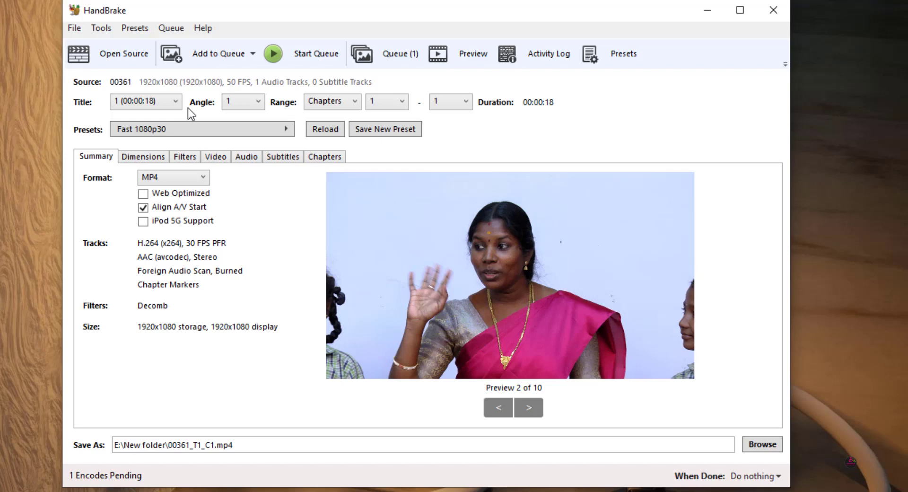
# Select titles 2 and 3 in the Title dropdown and add each to the queue
pyautogui.click(177, 100)
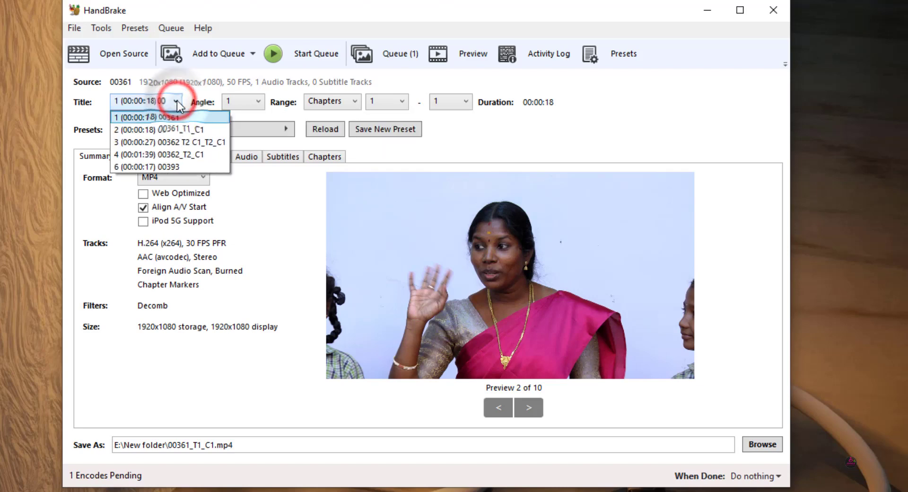
pyautogui.click(174, 128)
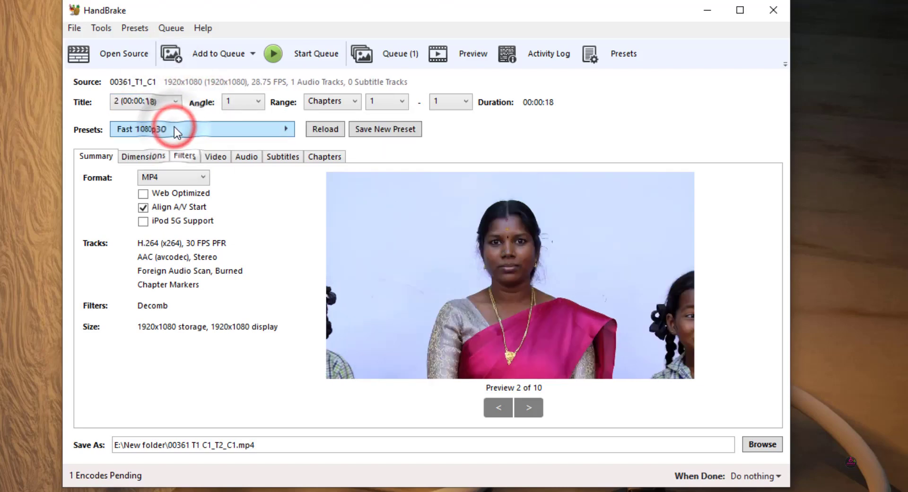
pyautogui.click(211, 57)
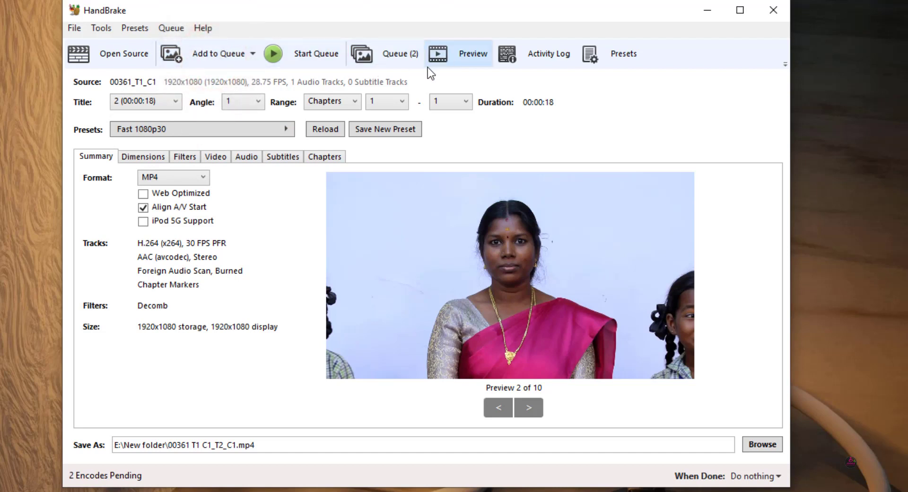
pyautogui.click(177, 101)
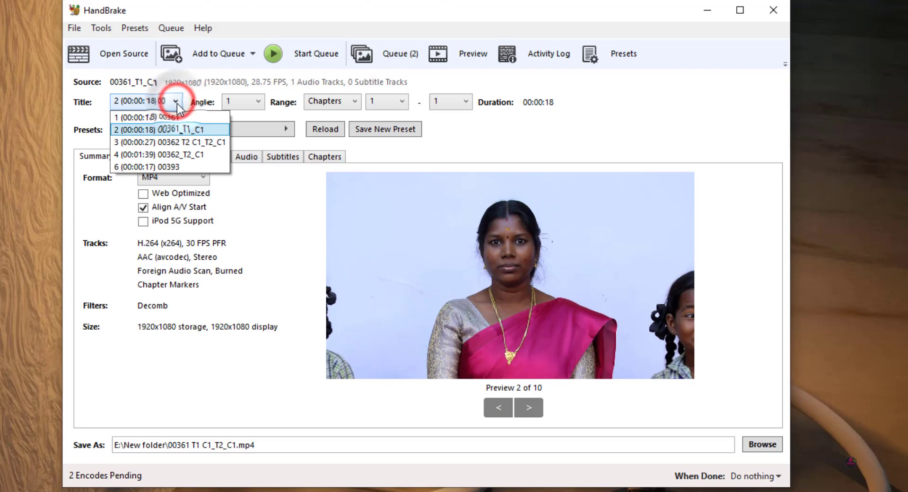
pyautogui.click(177, 141)
pyautogui.click(225, 55)
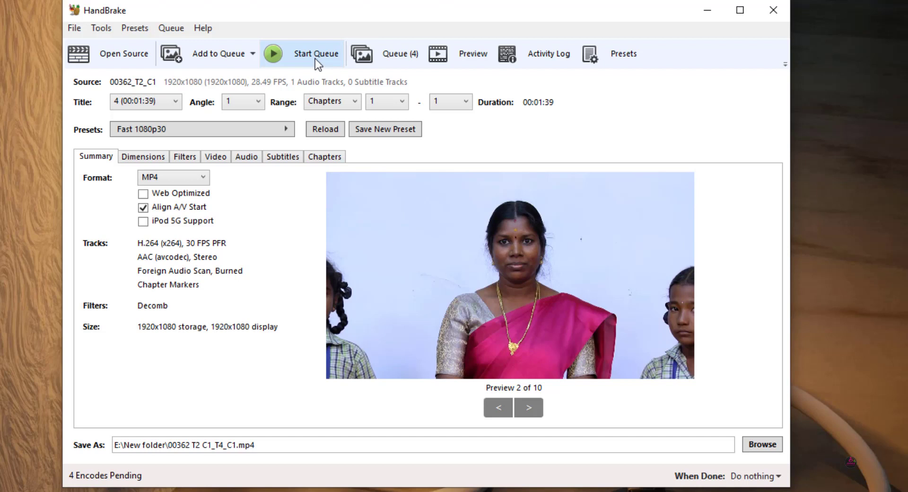
# Review the Dimensions, Filters and Video settings, then start encoding the queue
pyautogui.click(153, 158)
pyautogui.click(184, 157)
pyautogui.click(209, 156)
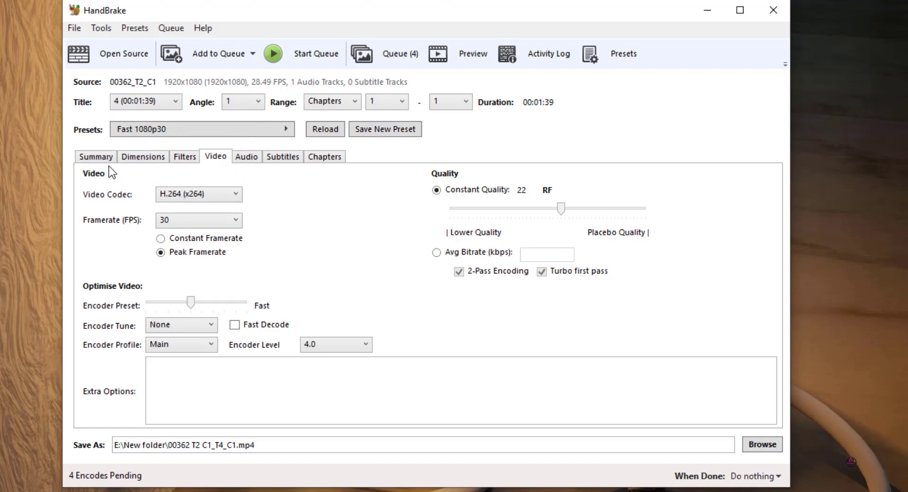
pyautogui.click(99, 157)
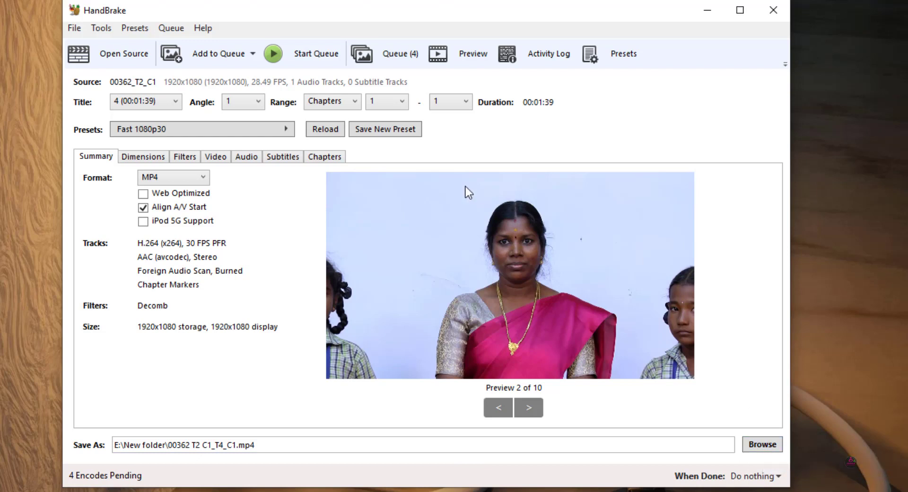
pyautogui.click(313, 58)
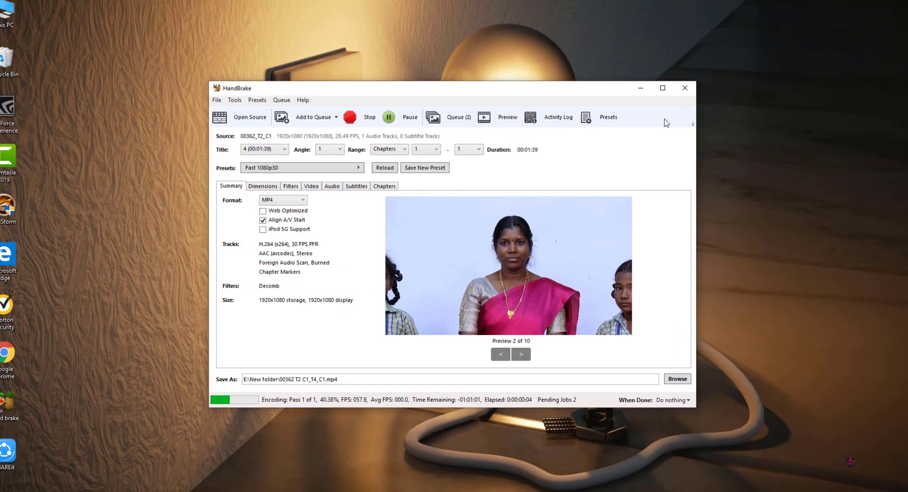
# Minimize the HandBrake window so it keeps encoding in the background
pyautogui.click(637, 93)
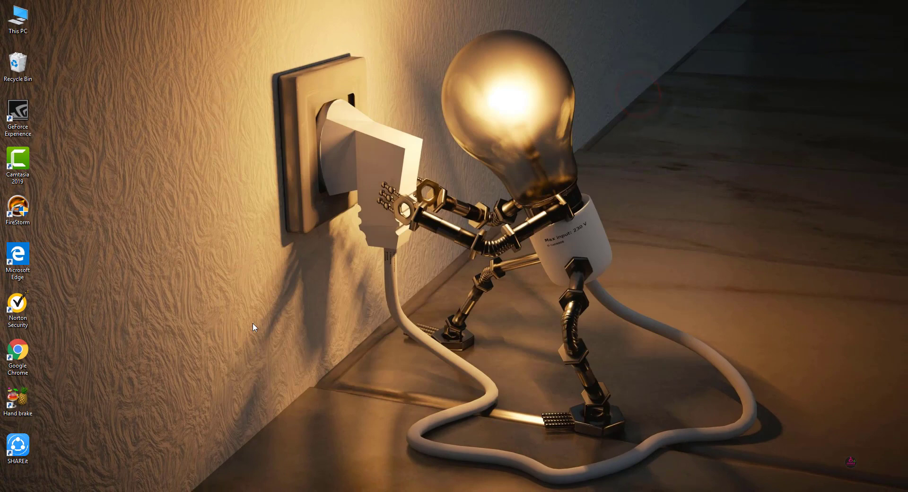